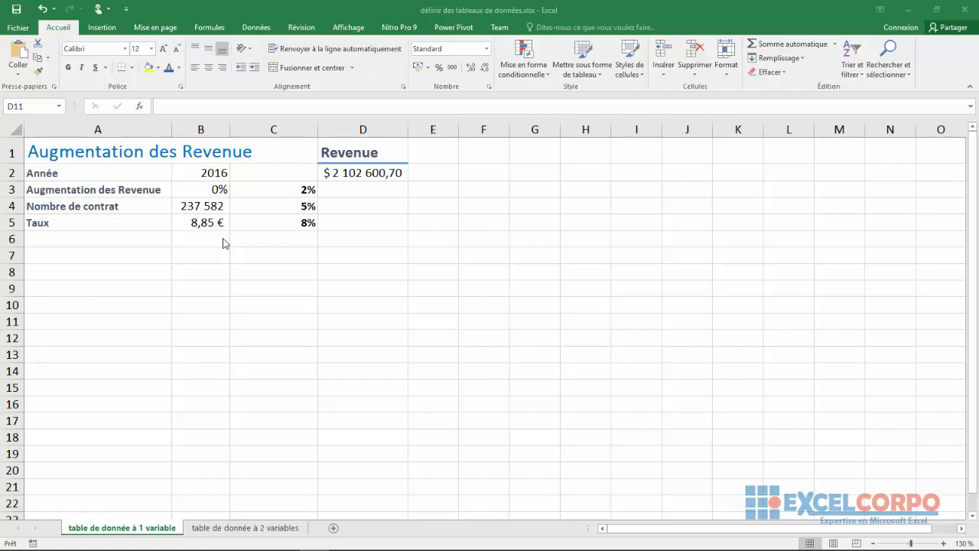
# Confirm the revenue formula in D2 and point out input rows 3, 4 and 5.
pyautogui.doubleClick(344, 173)
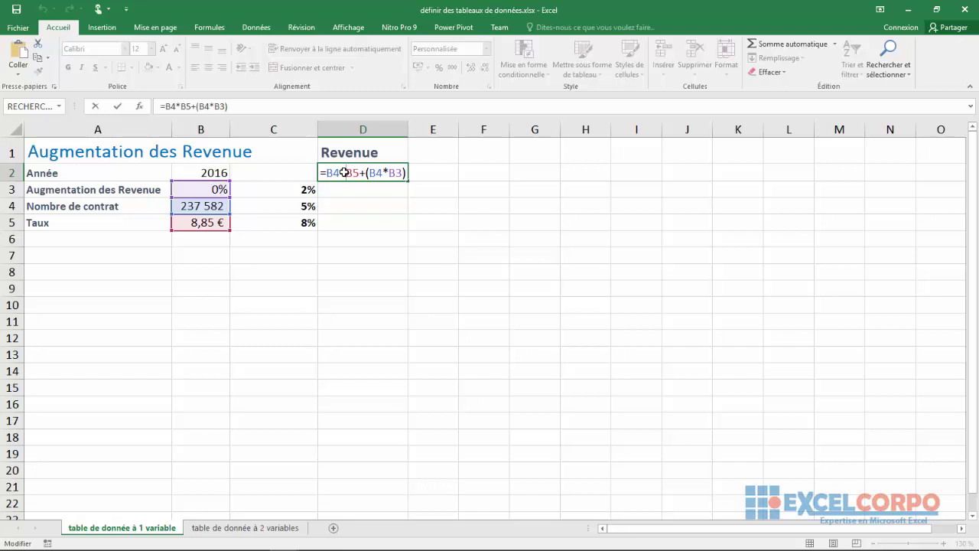
pyautogui.press('Return')
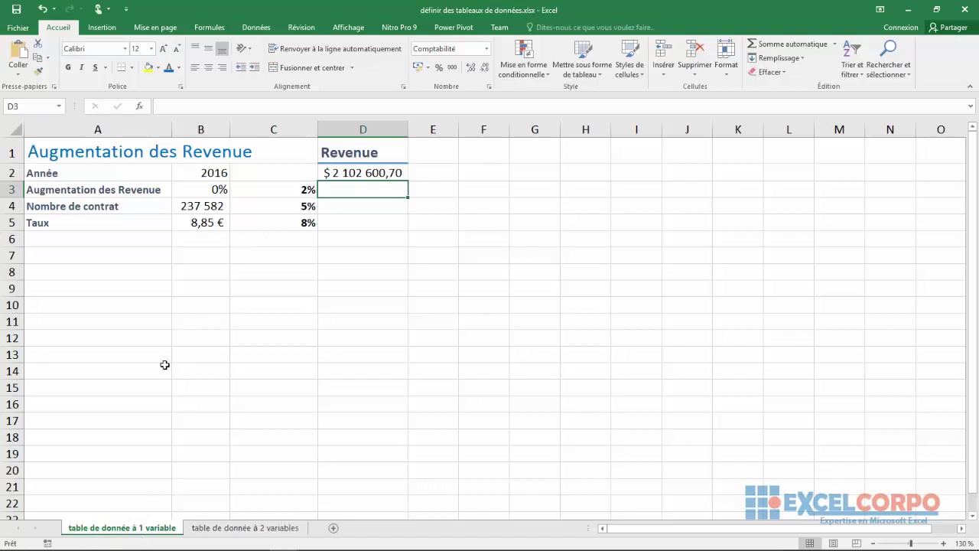
pyautogui.press('Down')
pyautogui.press('Down')
pyautogui.press('Down')
pyautogui.click(11, 189)
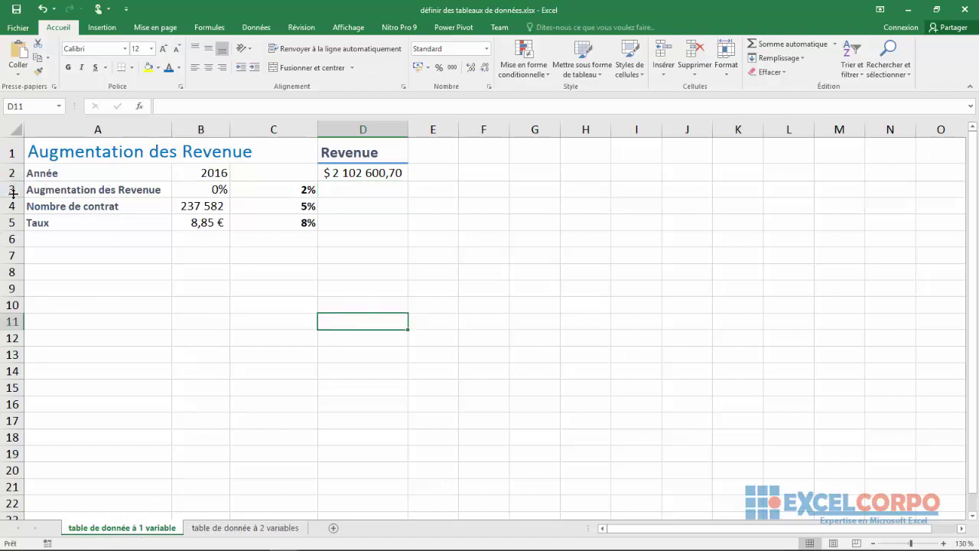
pyautogui.click(11, 206)
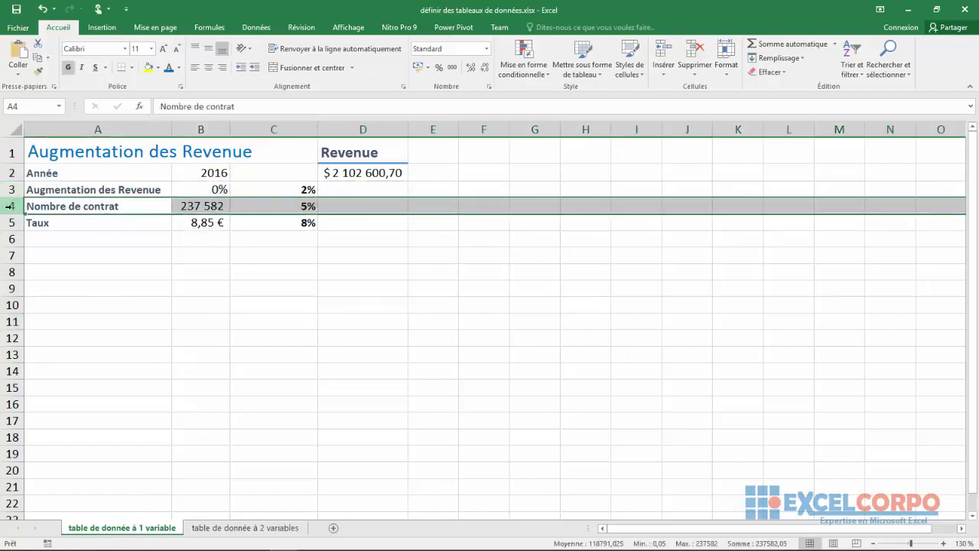
pyautogui.click(11, 223)
pyautogui.click(153, 264)
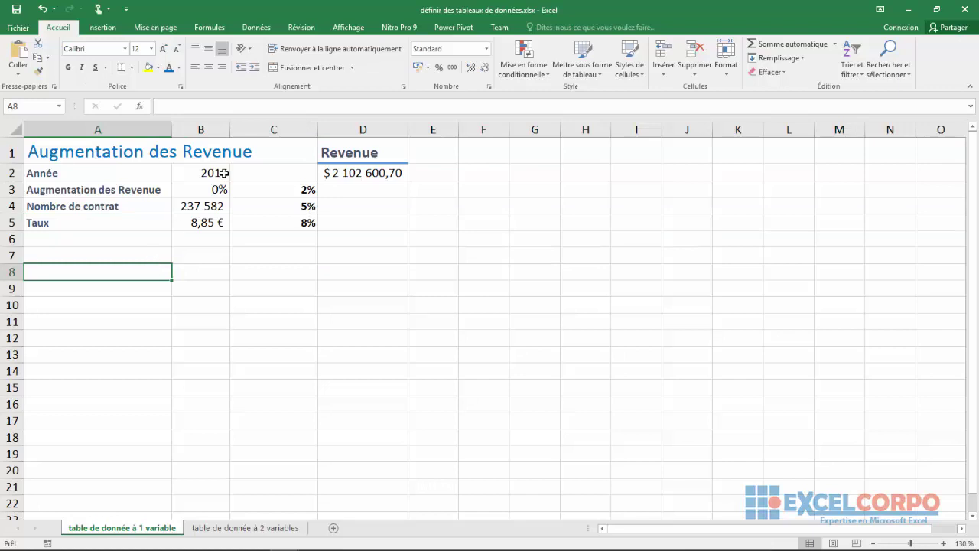
# Check the D2 formula's B4*B3 references, then select C2:D5 as the data table range.
pyautogui.click(378, 177)
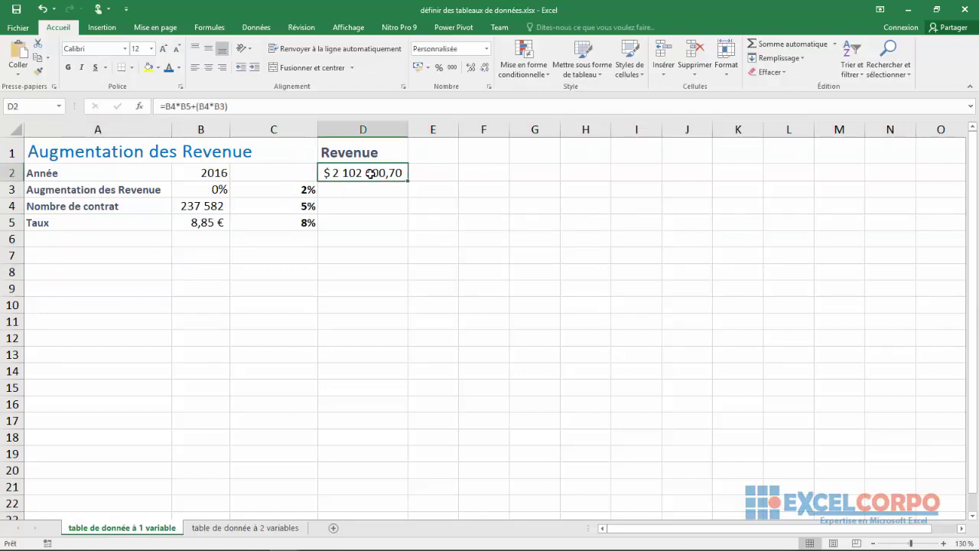
pyautogui.doubleClick(343, 170)
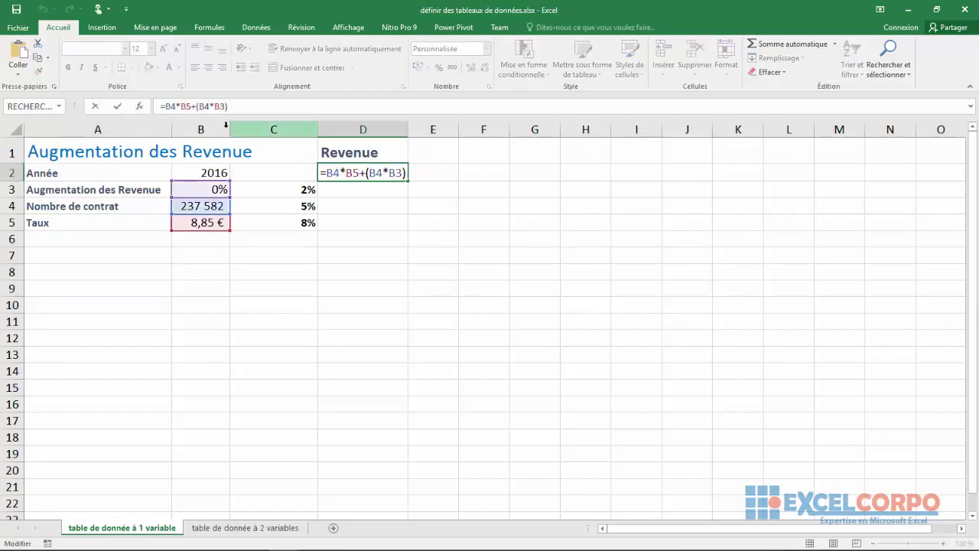
pyautogui.click(169, 105)
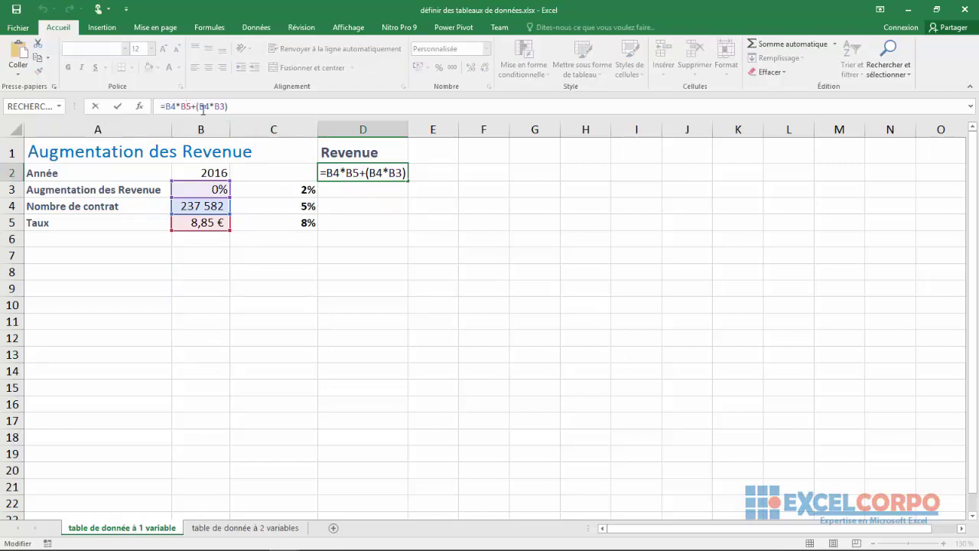
pyautogui.click(201, 107)
pyautogui.press('Return')
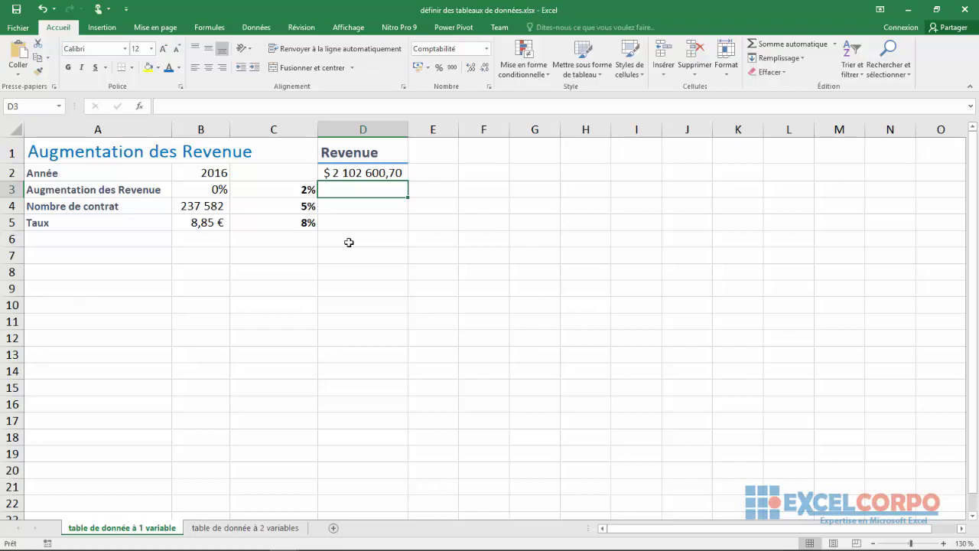
pyautogui.click(323, 261)
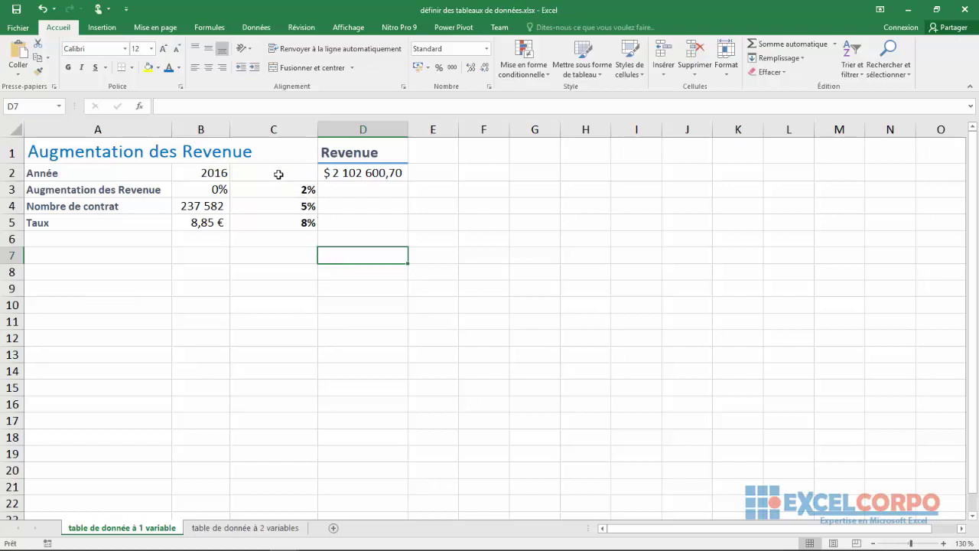
pyautogui.moveTo(277, 174)
pyautogui.mouseDown()
pyautogui.moveTo(368, 189)
pyautogui.moveTo(369, 217)
pyautogui.mouseUp()
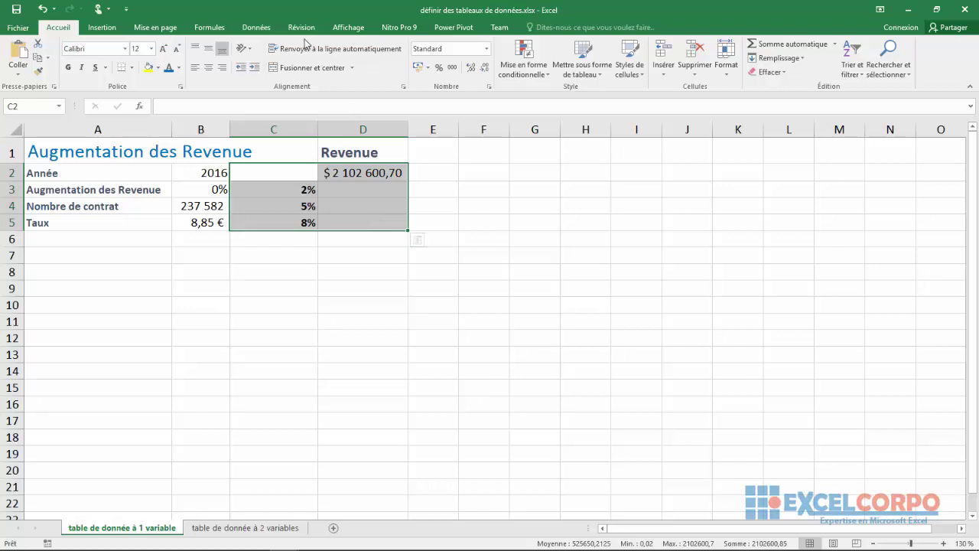
# Create a one-variable Table de données on C2:D5 with column input cell $B$3.
pyautogui.click(264, 35)
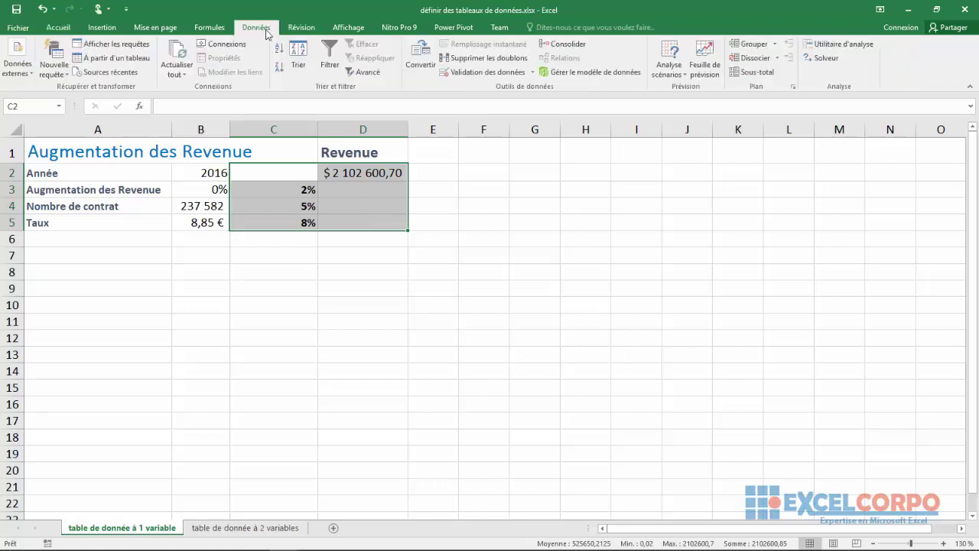
pyautogui.click(683, 76)
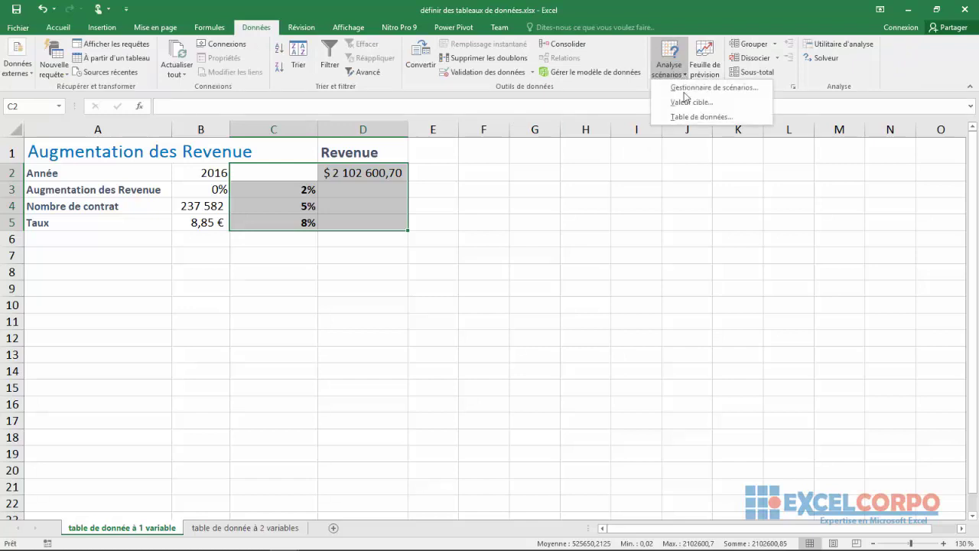
pyautogui.click(683, 118)
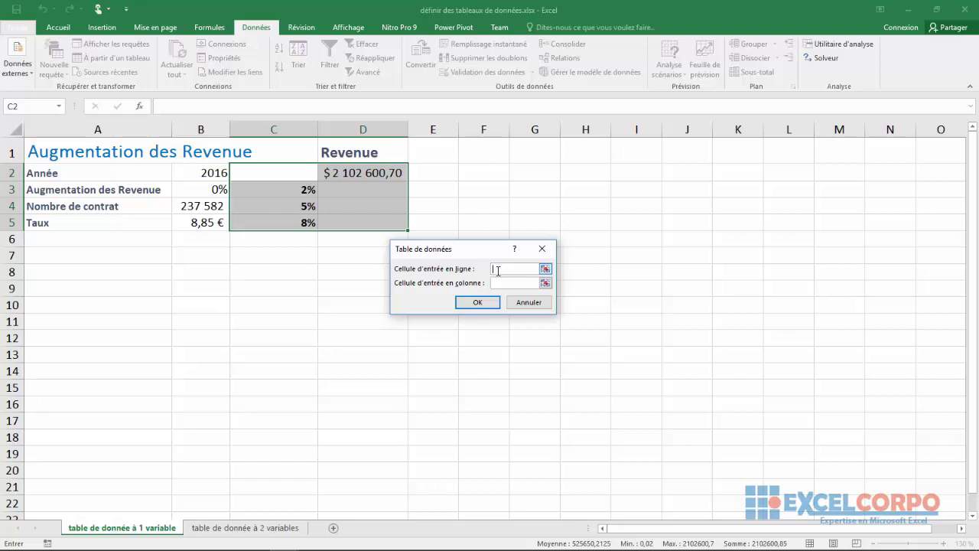
pyautogui.click(508, 283)
pyautogui.click(545, 284)
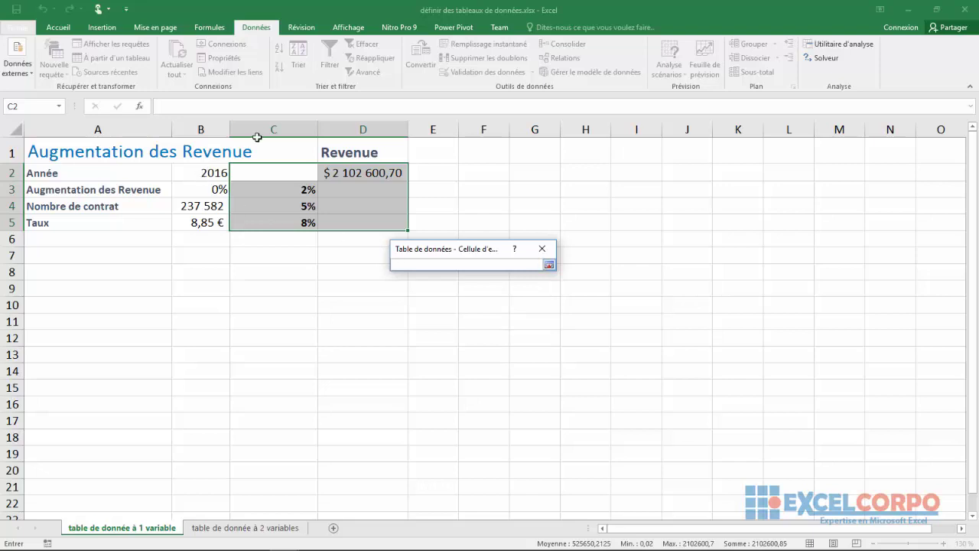
pyautogui.click(210, 190)
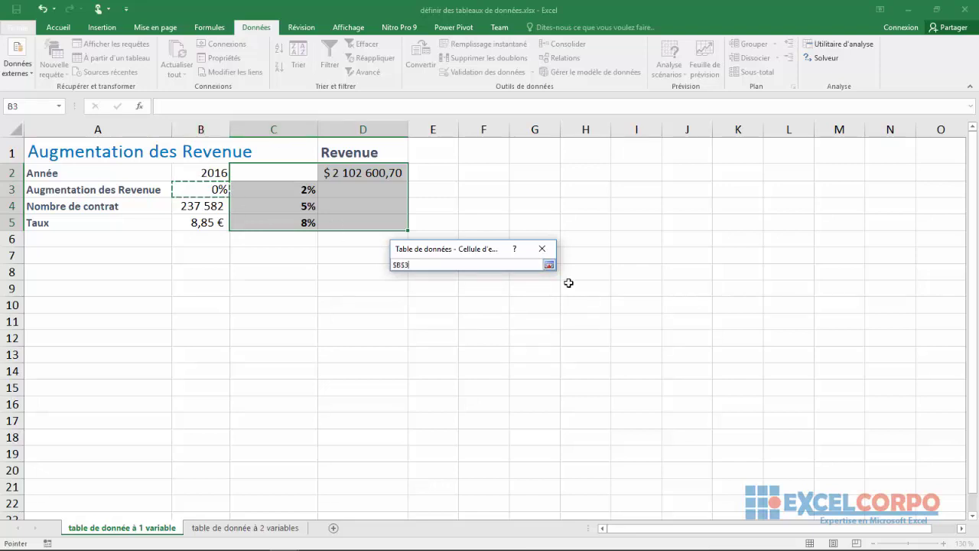
pyautogui.click(548, 264)
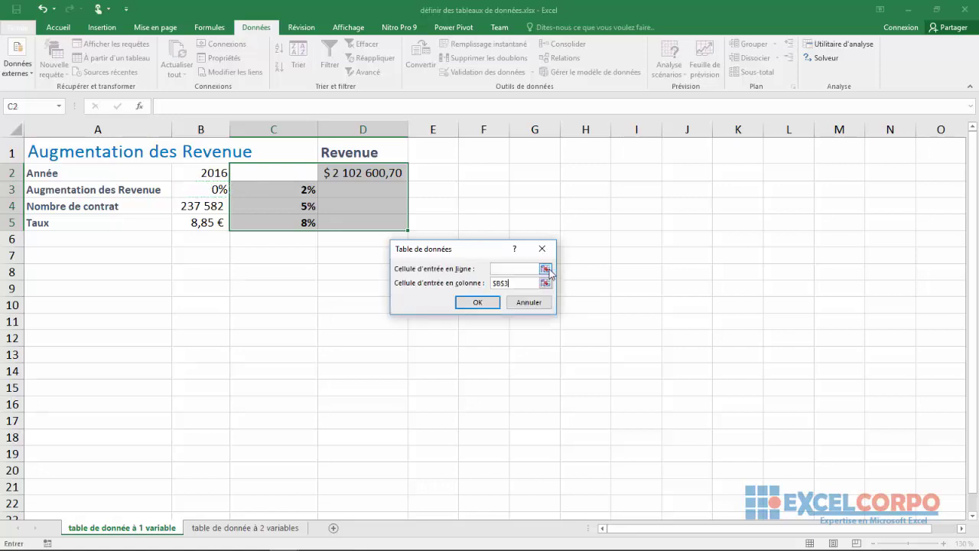
pyautogui.click(484, 305)
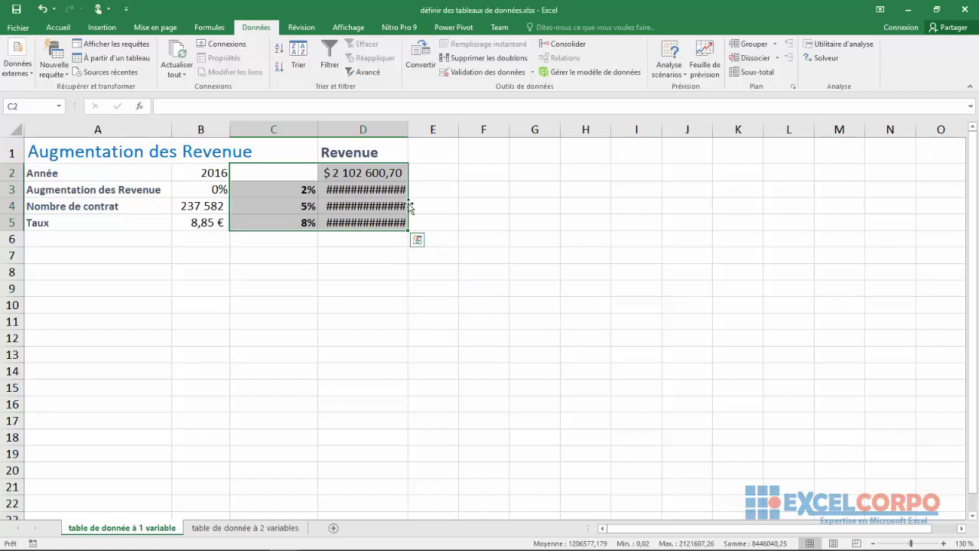
# Widen column D so the results read 2 107 352,34 €, 2 114 479,80 € and 2 121 607,26 €.
pyautogui.moveTo(408, 129); pyautogui.dragTo(423, 129)
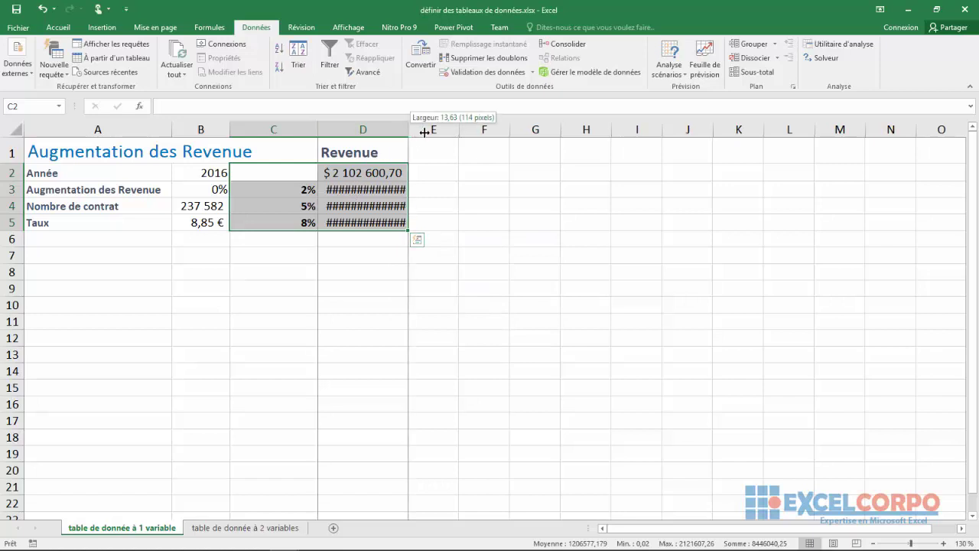
pyautogui.click(348, 212)
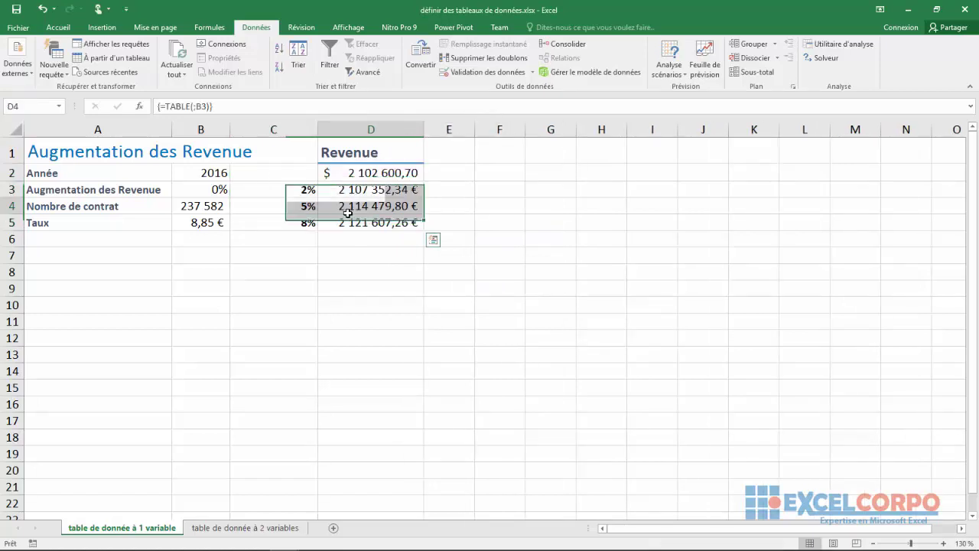
pyautogui.click(354, 186)
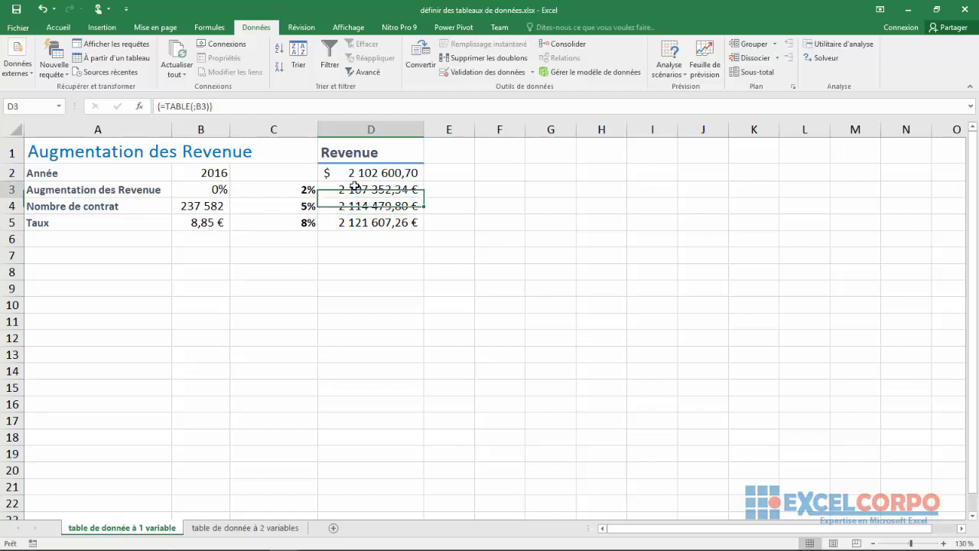
pyautogui.click(370, 237)
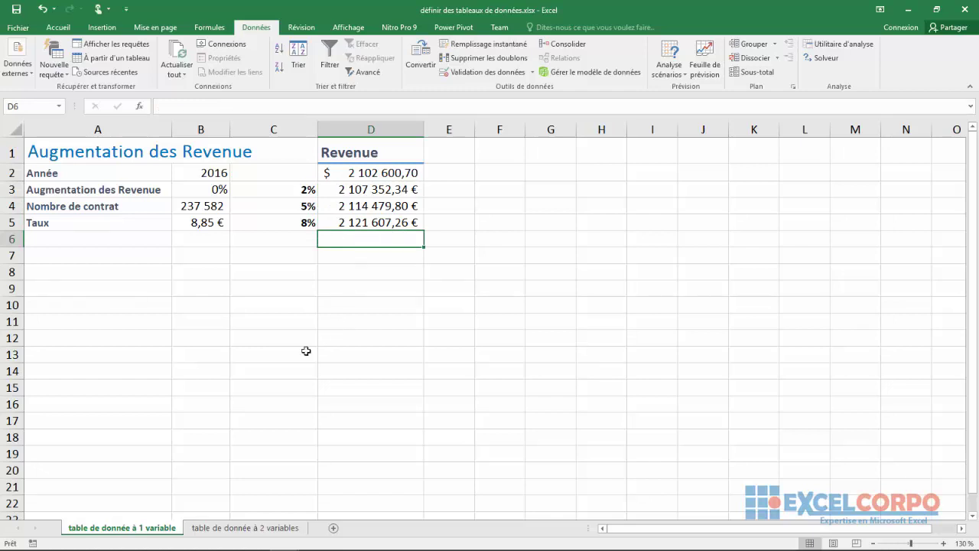
pyautogui.click(226, 538)
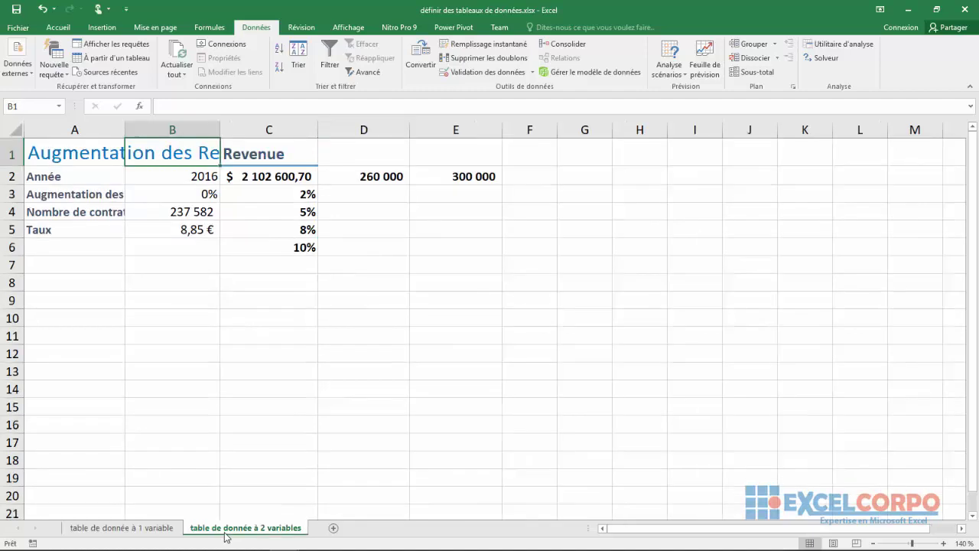
pyautogui.click(212, 388)
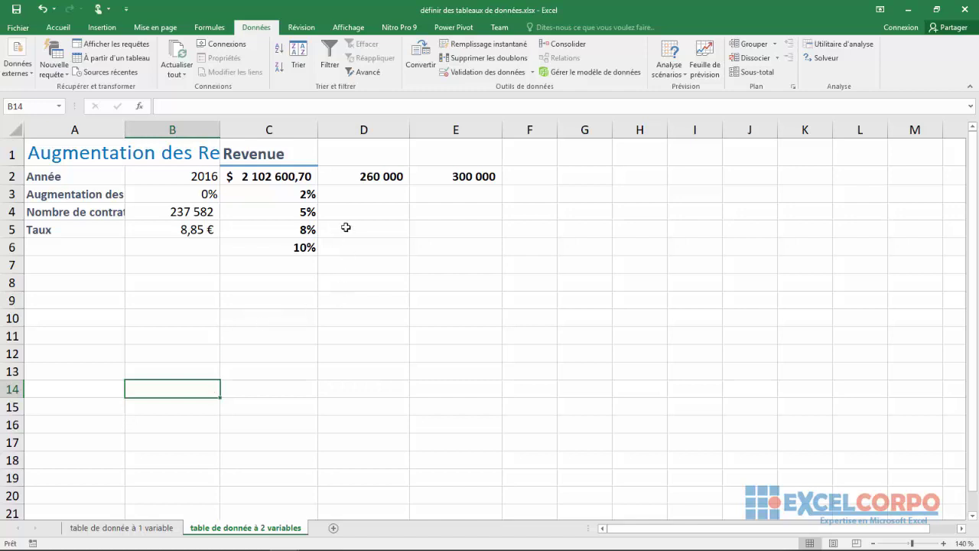
pyautogui.click(358, 179)
pyautogui.click(295, 173)
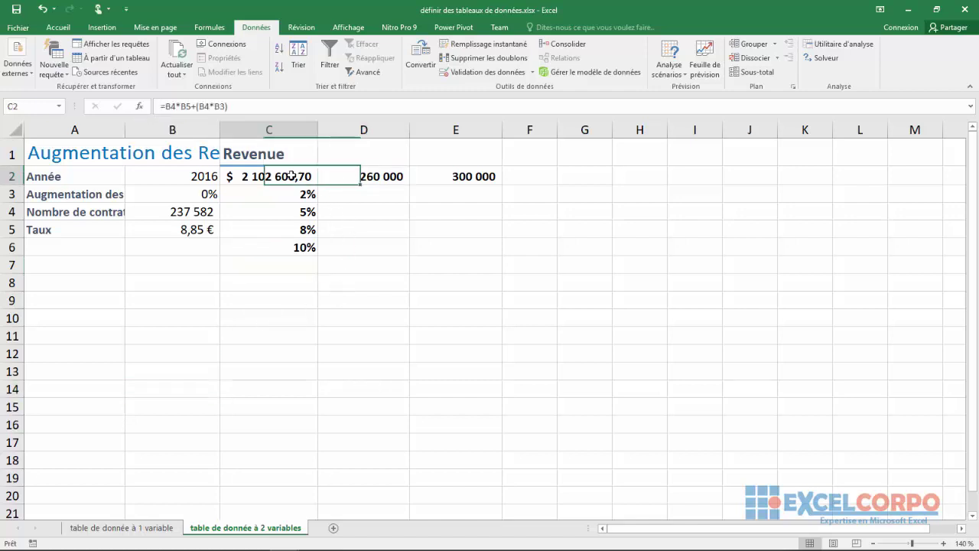
pyautogui.click(180, 107)
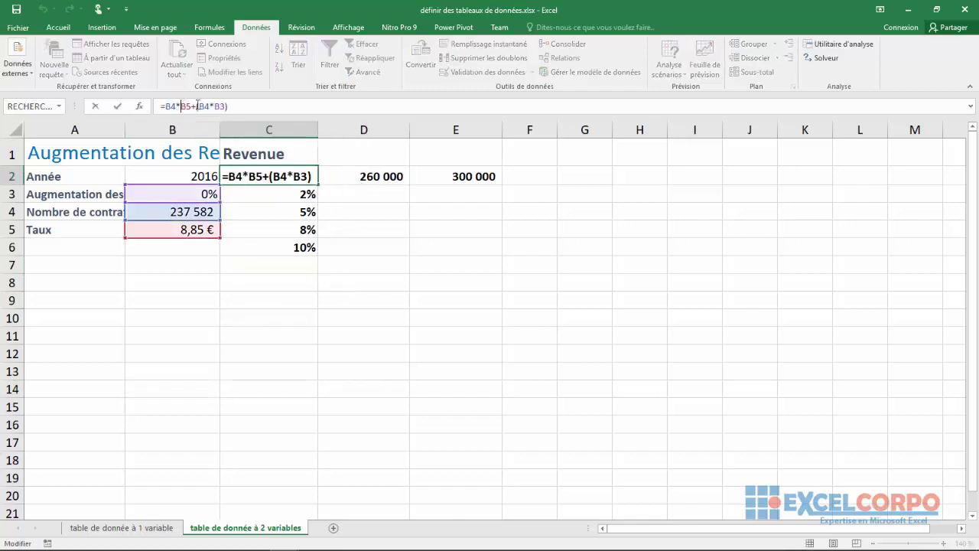
pyautogui.press('Return')
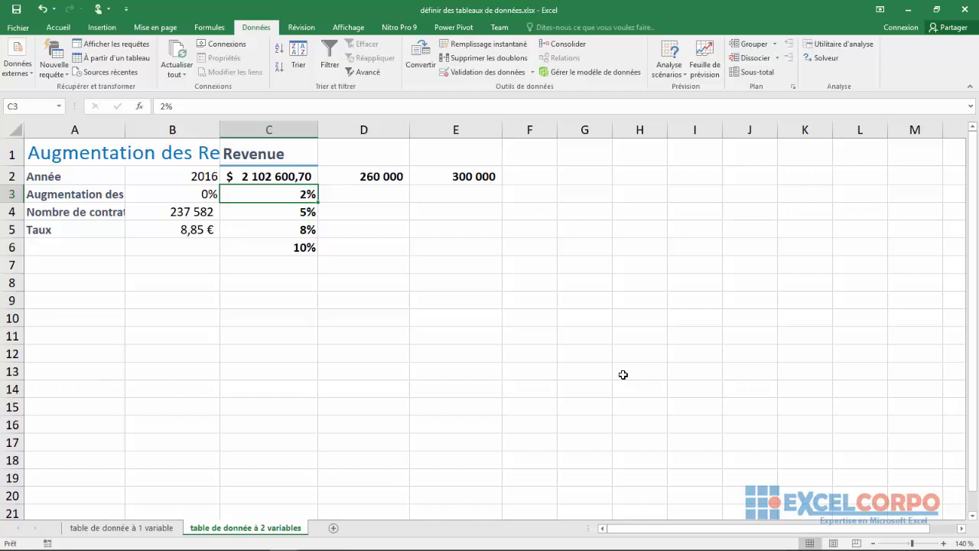
# Select C2:E6 and open Table de données from Analyse scénarios.
pyautogui.click(269, 175)
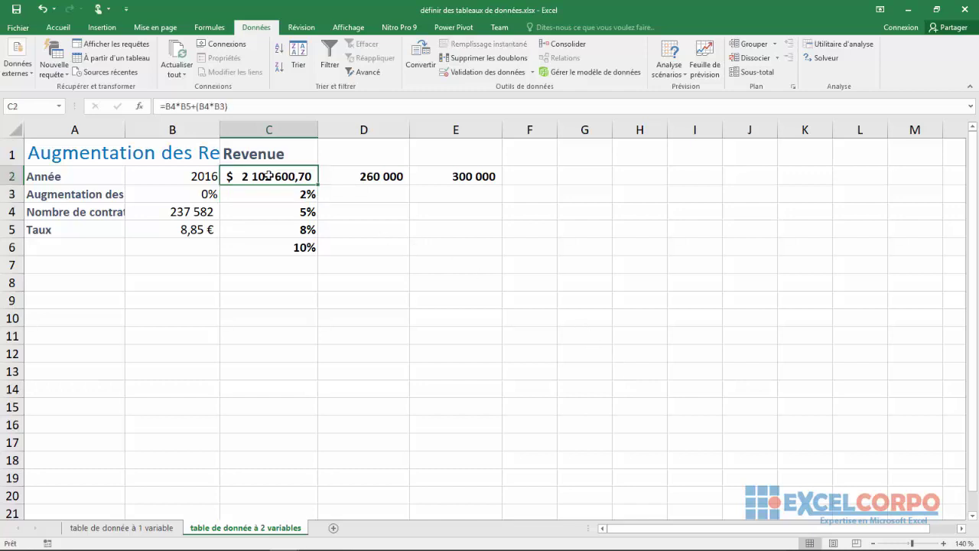
pyautogui.moveTo(270, 176)
pyautogui.mouseDown()
pyautogui.moveTo(452, 210)
pyautogui.moveTo(453, 245)
pyautogui.mouseUp()
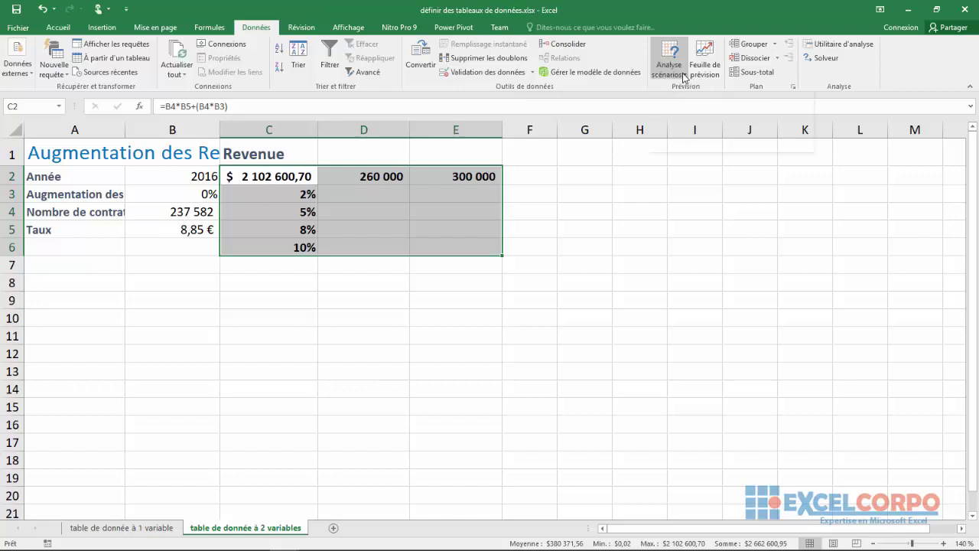
pyautogui.click(685, 78)
pyautogui.click(681, 117)
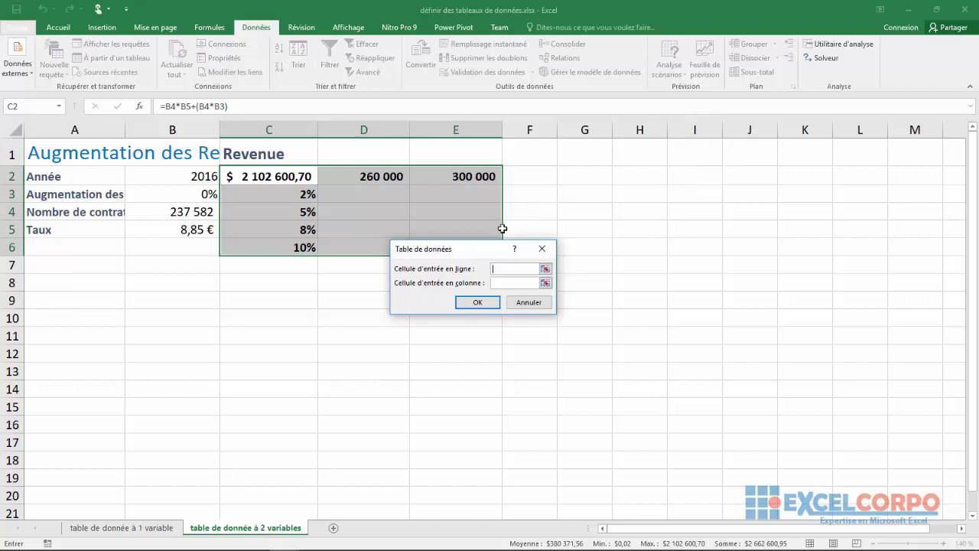
# Set row input cell $B$4 and column input cell $B$3, then confirm the data table.
pyautogui.click(546, 269)
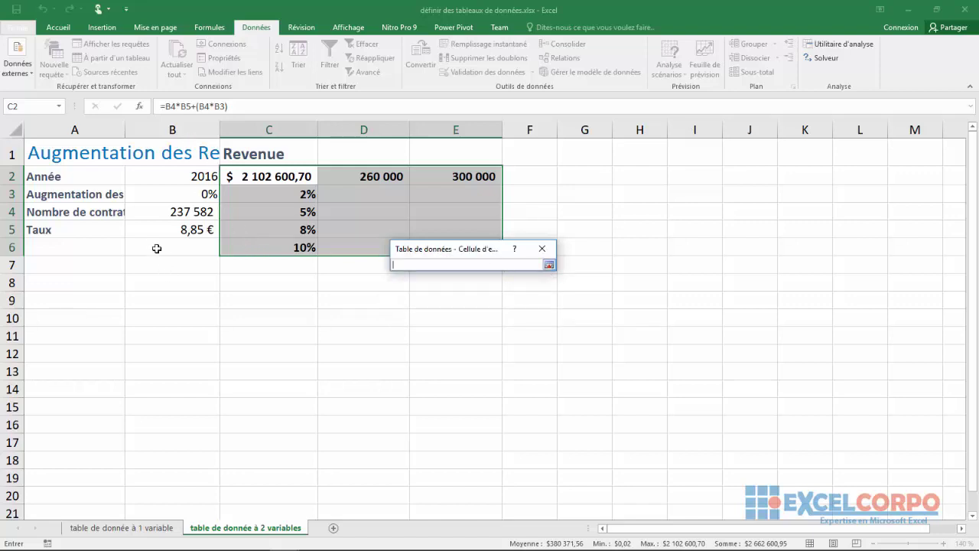
pyautogui.click(189, 216)
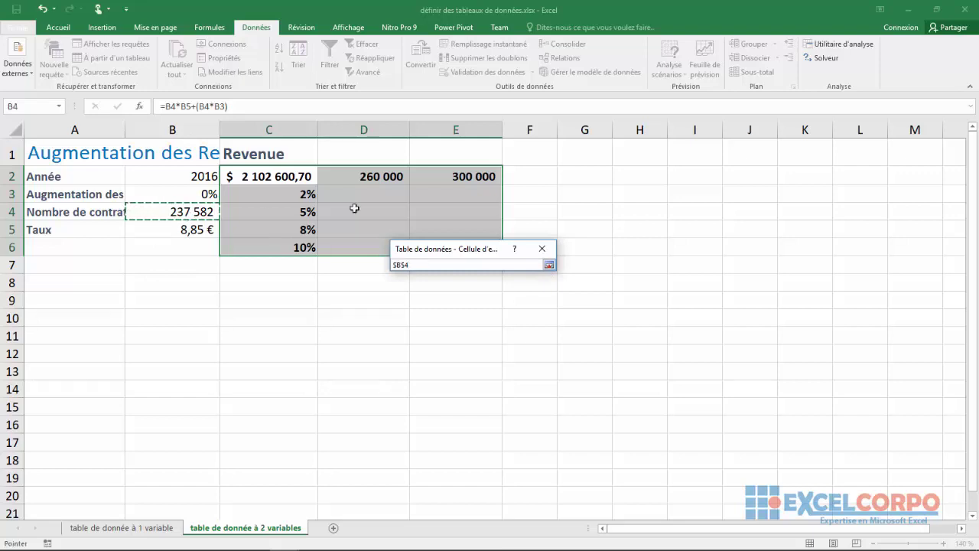
pyautogui.click(549, 265)
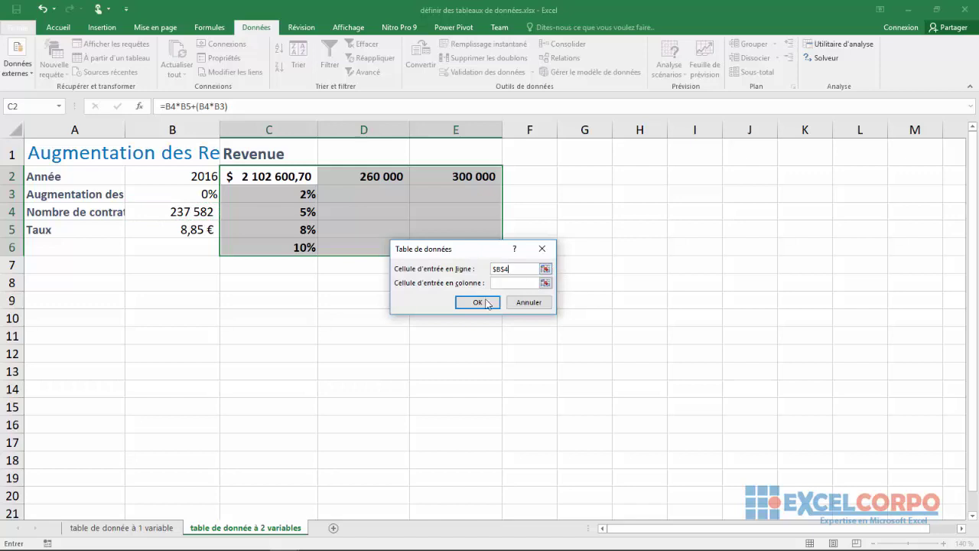
pyautogui.click(544, 283)
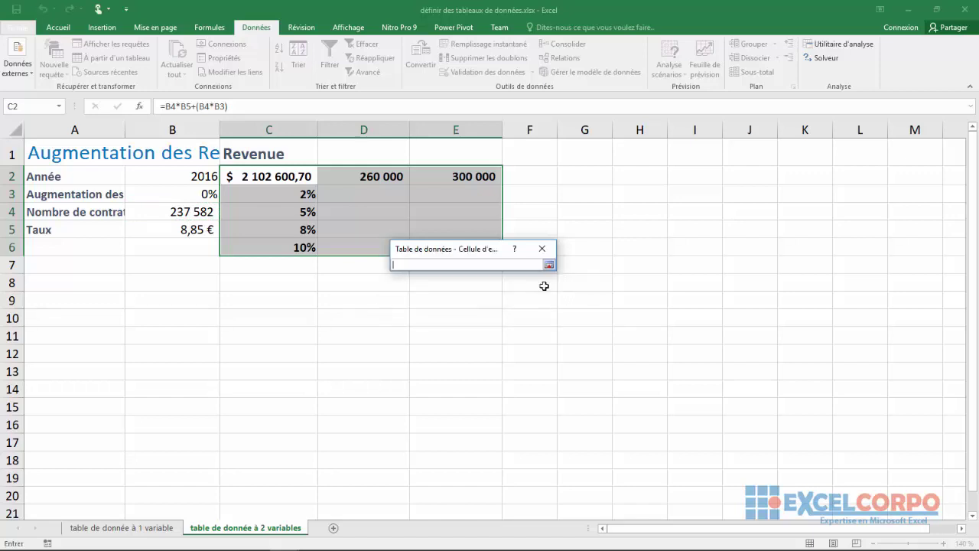
pyautogui.click(196, 195)
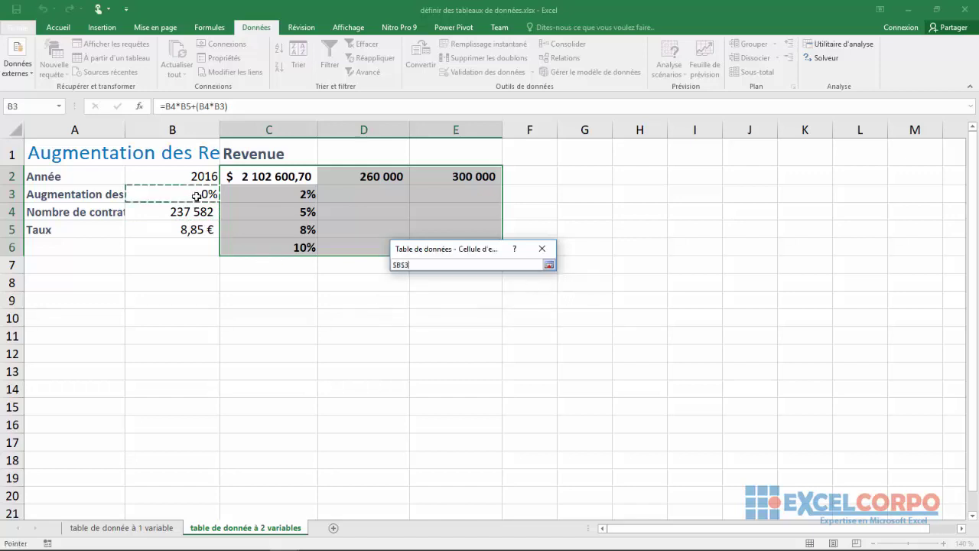
pyautogui.click(548, 265)
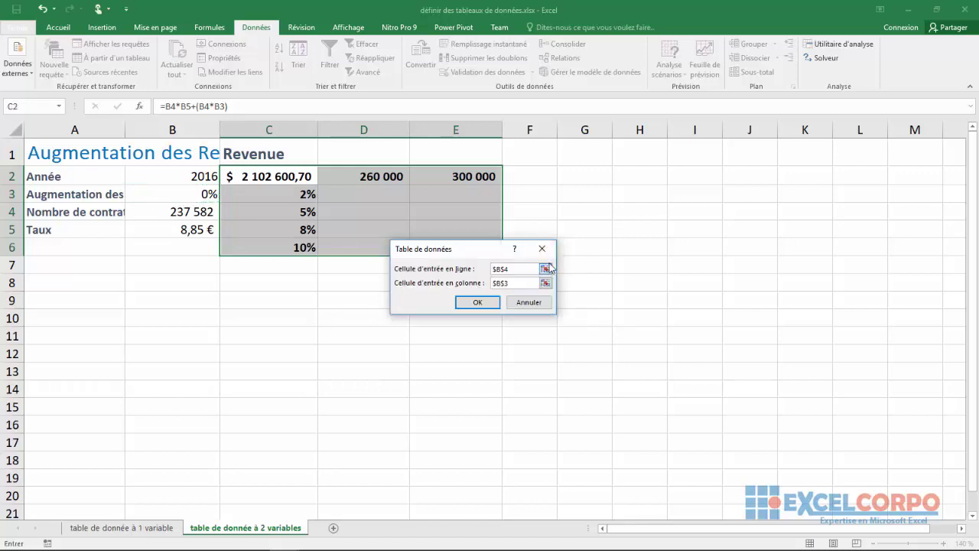
pyautogui.click(476, 306)
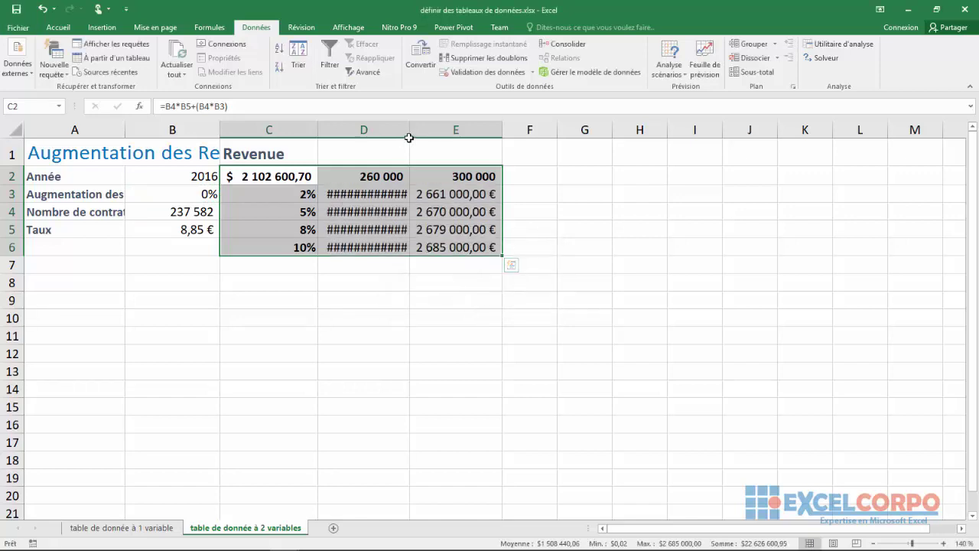
# Widen column D and check the two-variable revenue results in D4:E6.
pyautogui.moveTo(409, 137); pyautogui.dragTo(424, 134)
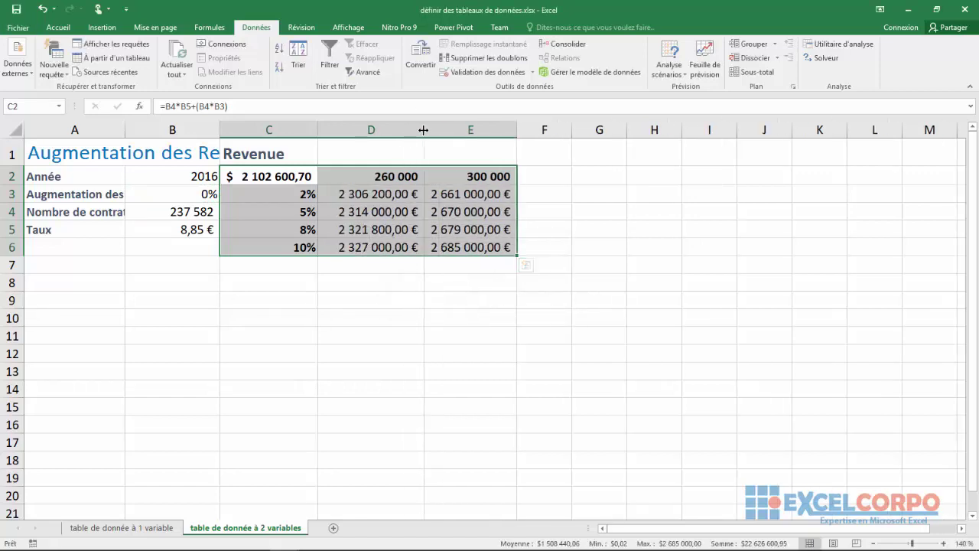
pyautogui.click(385, 208)
pyautogui.click(459, 211)
pyautogui.click(462, 234)
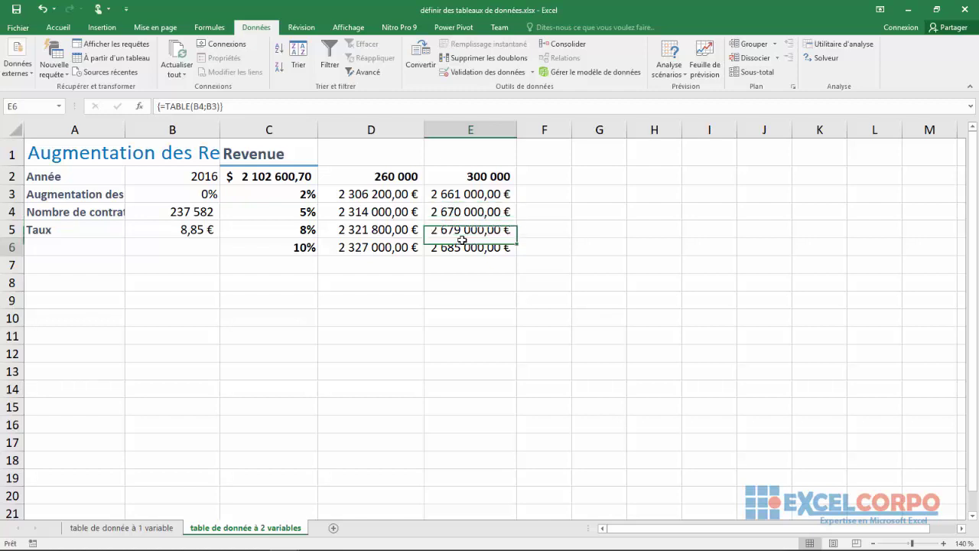
pyautogui.click(462, 240)
pyautogui.click(387, 229)
# Go back to the table de donnée à 1 variable sheet.
pyautogui.click(648, 264)
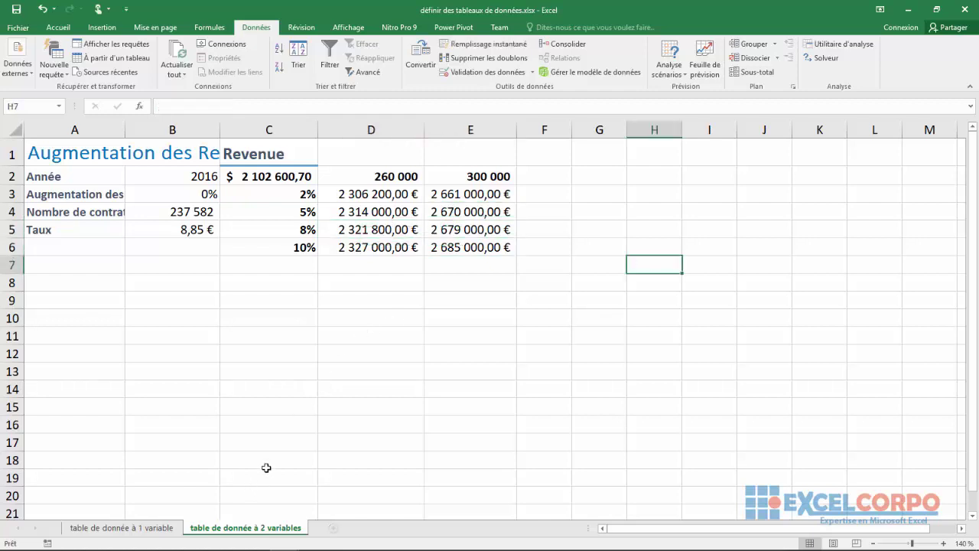
pyautogui.click(109, 526)
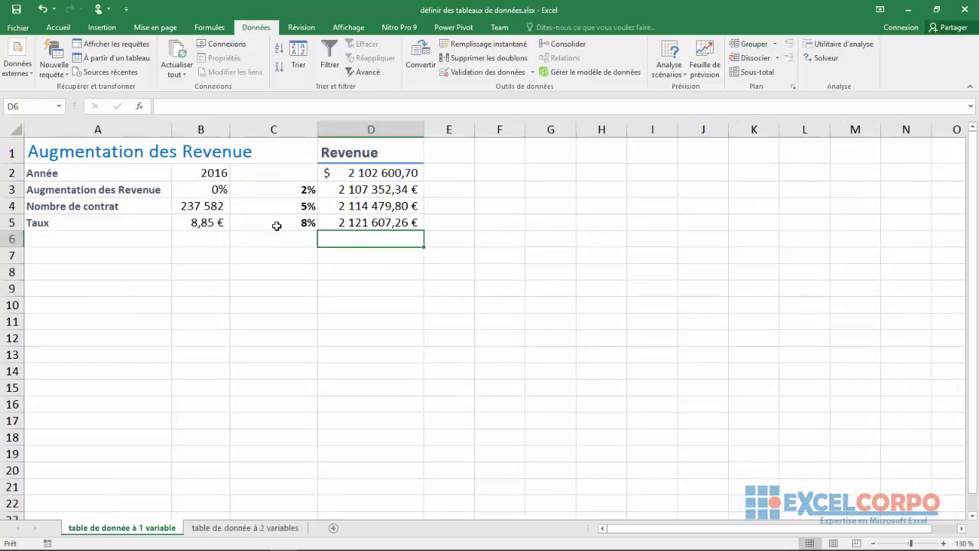
pyautogui.click(281, 262)
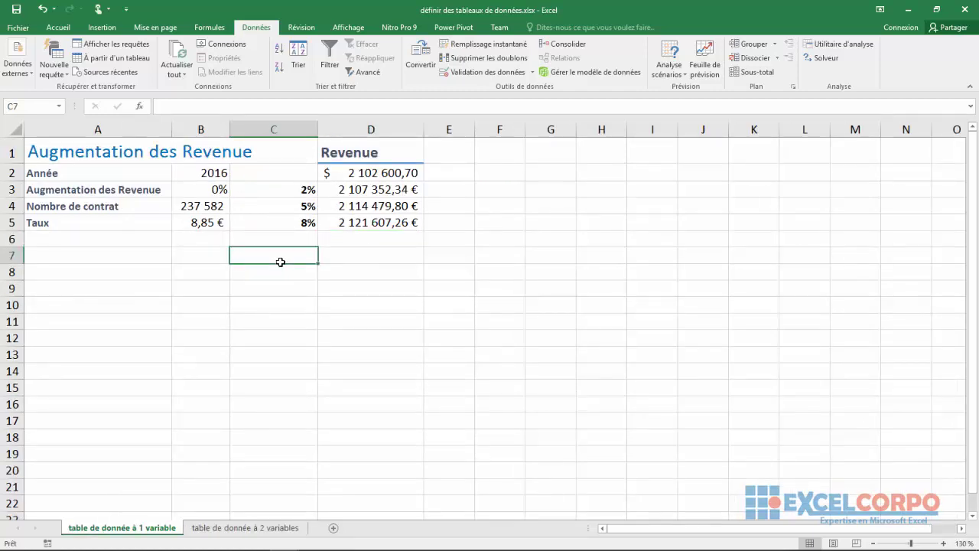